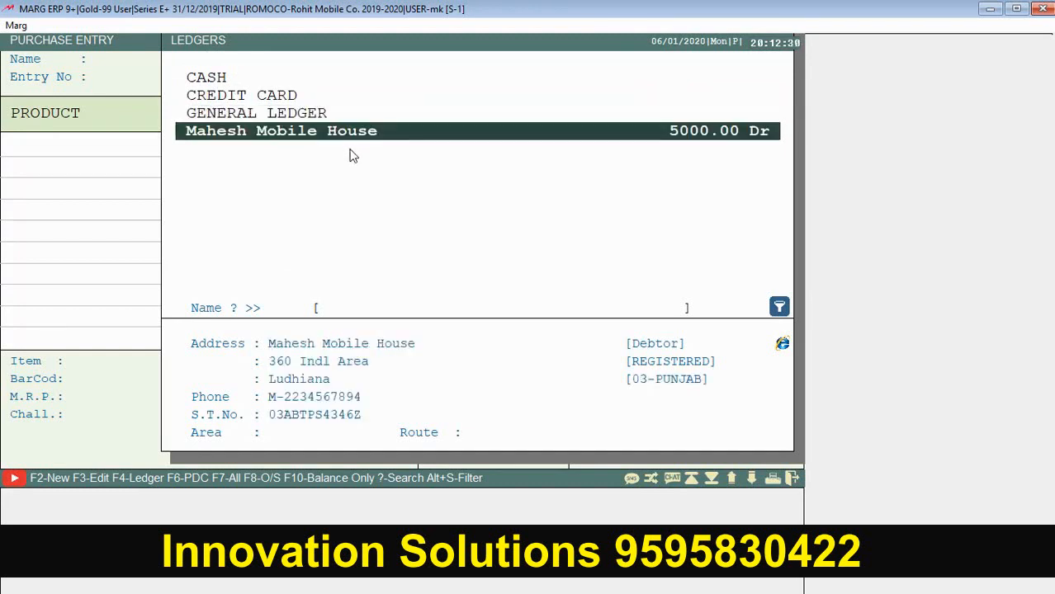
Select Mahesh Mobile House as the supplier and enter party bill number 230, accepting the date 05/01/2020.
key(Return)
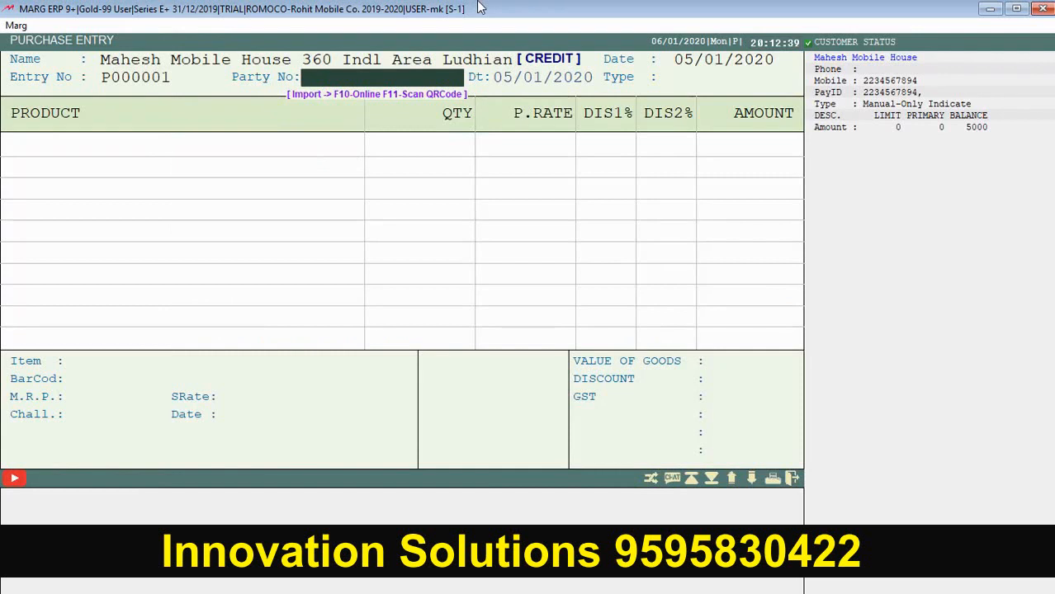
text(230)
key(Return)
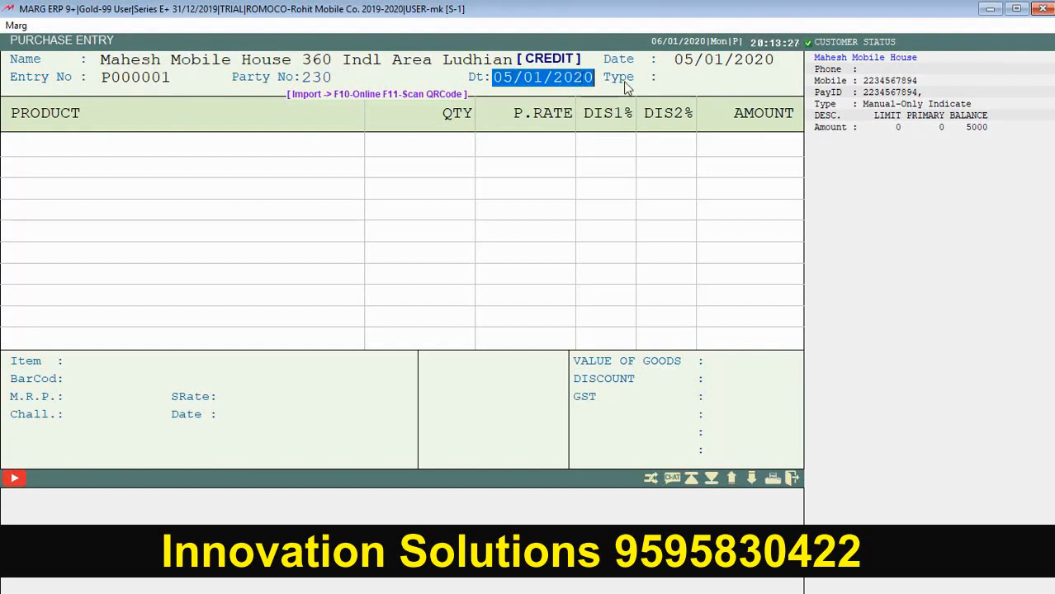
key(Return)
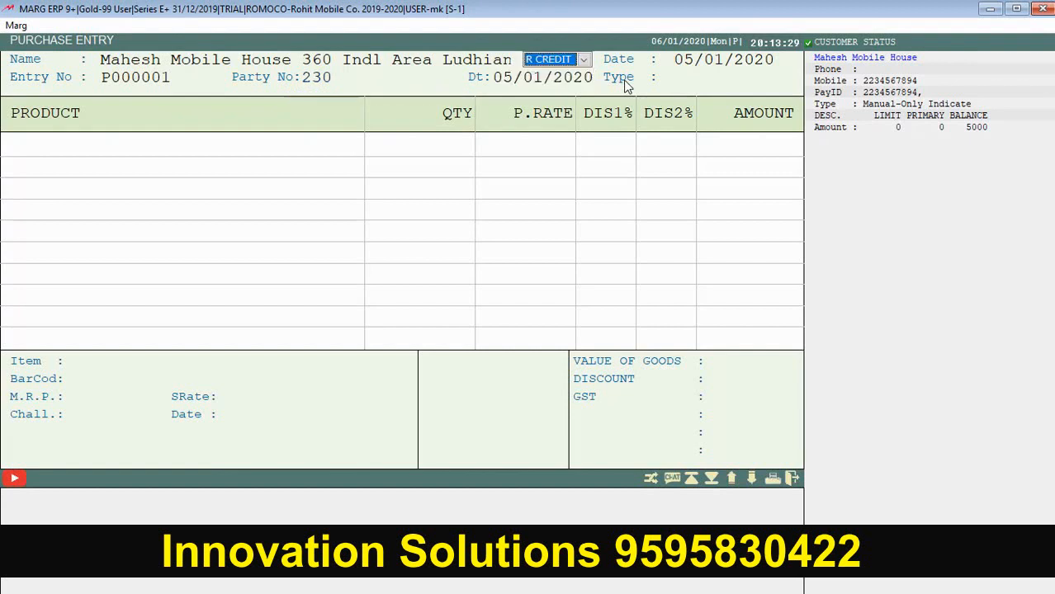
Choose R CREDIT as the payment mode of the purchase and LOCAL as its type.
click(585, 59)
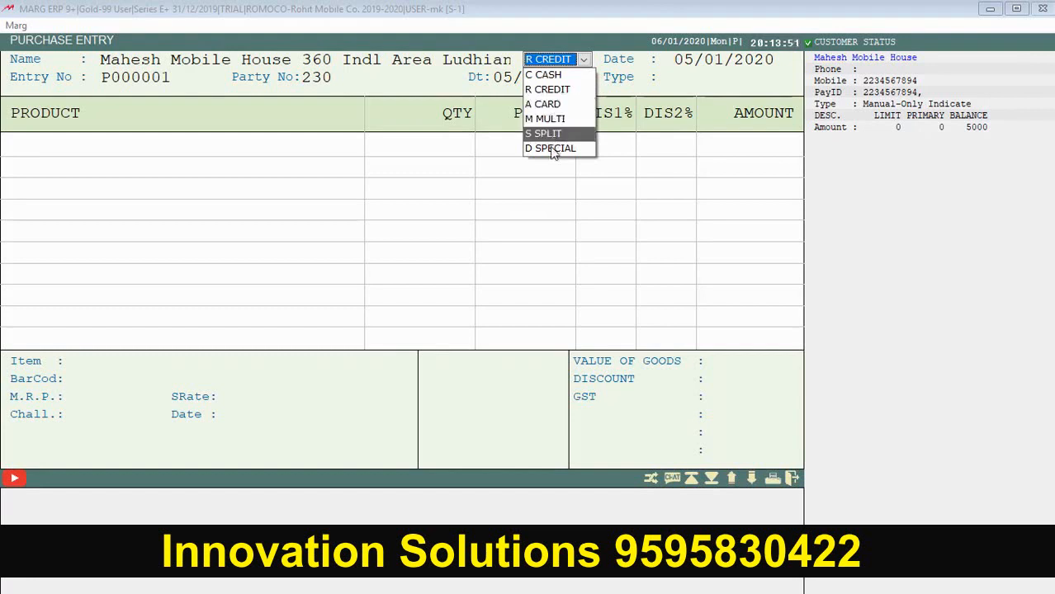
click(550, 91)
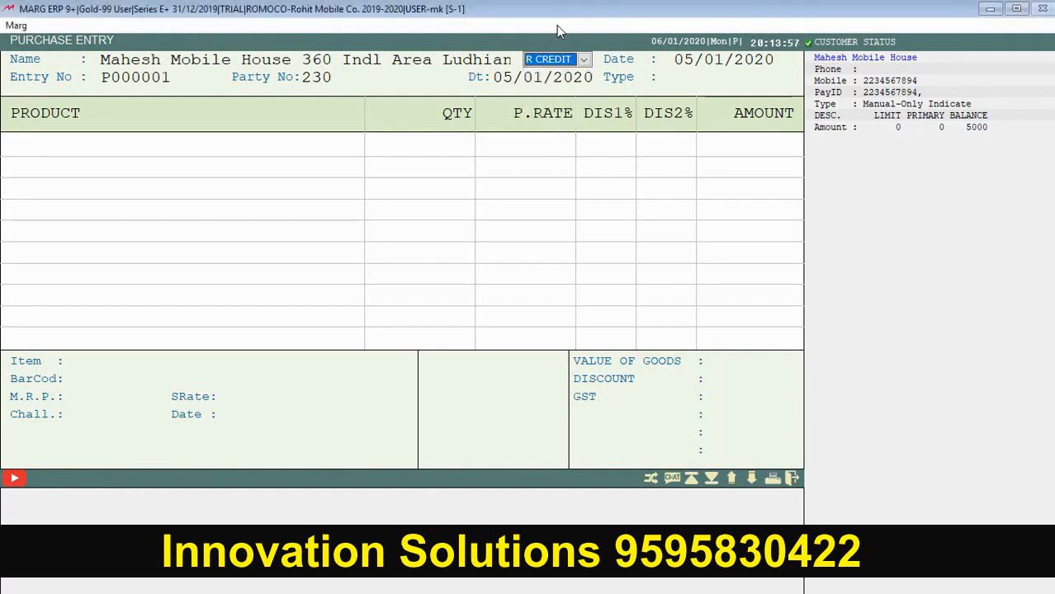
key(Return)
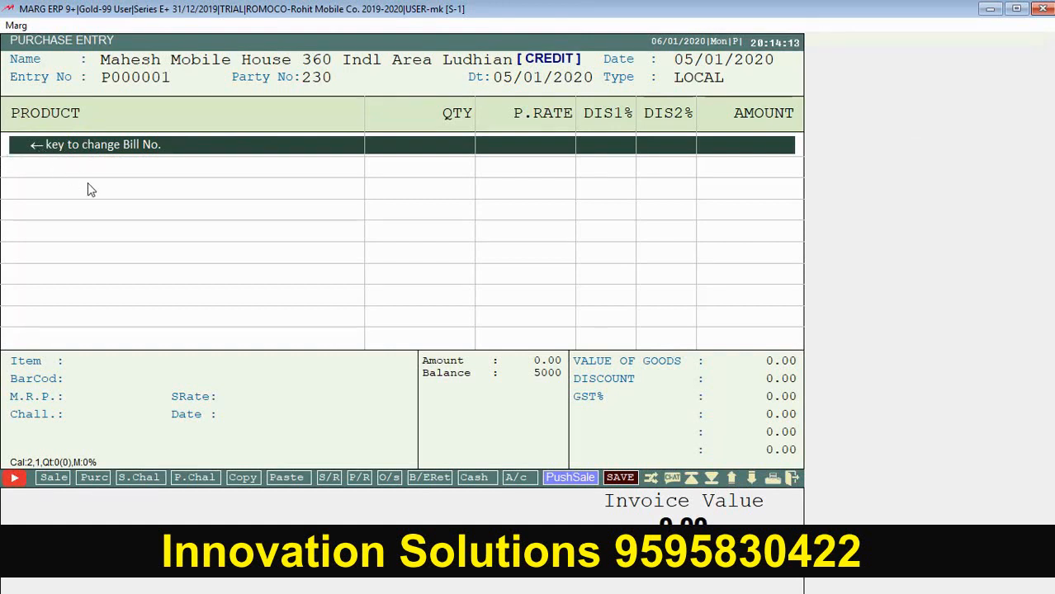
Try to change the purchase's entry number to 230.
key(Left)
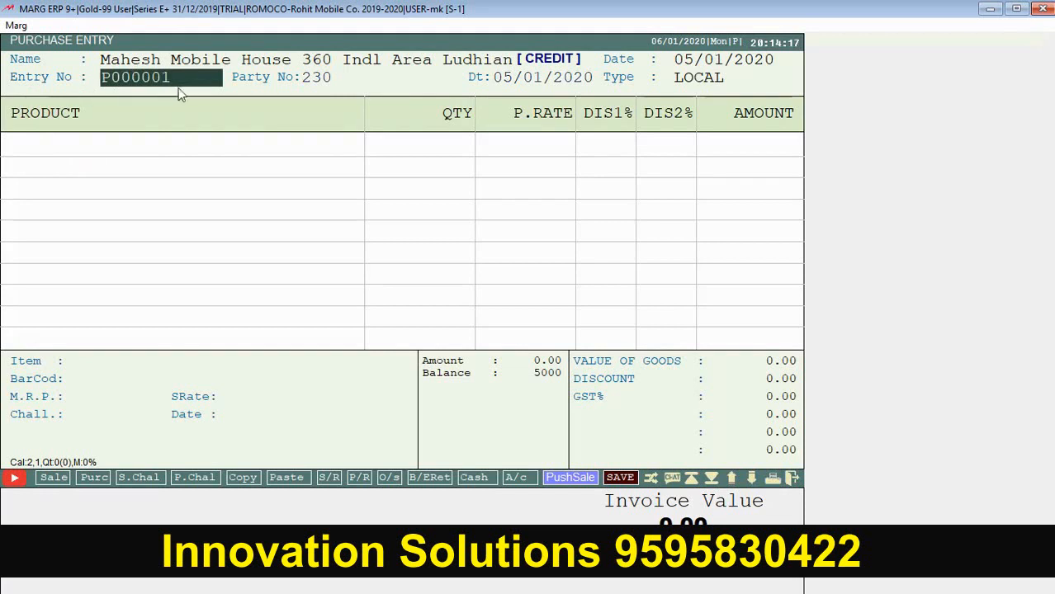
drag(178, 76, 57, 74)
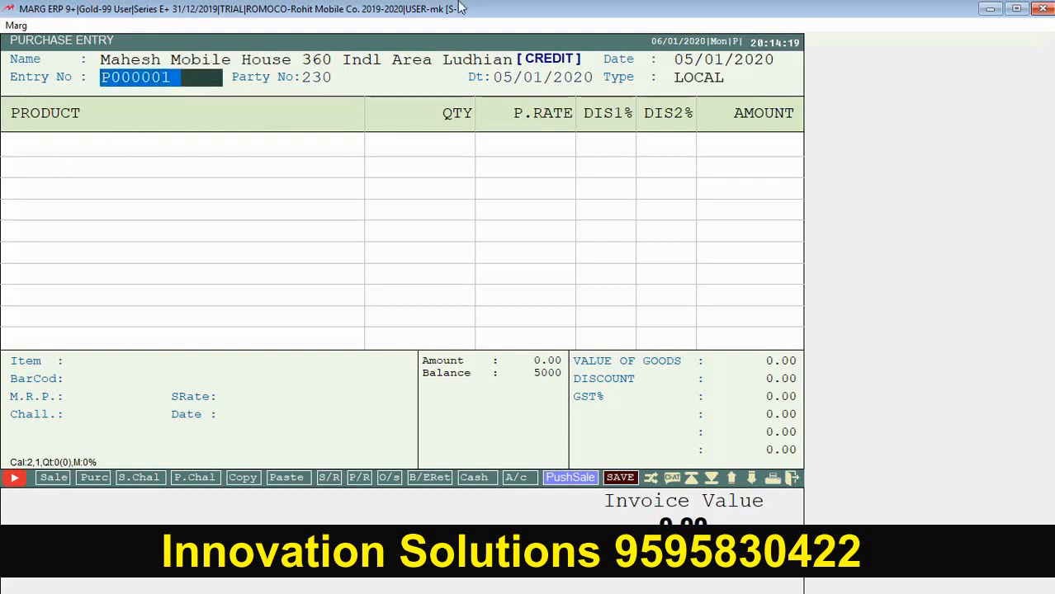
text(230)
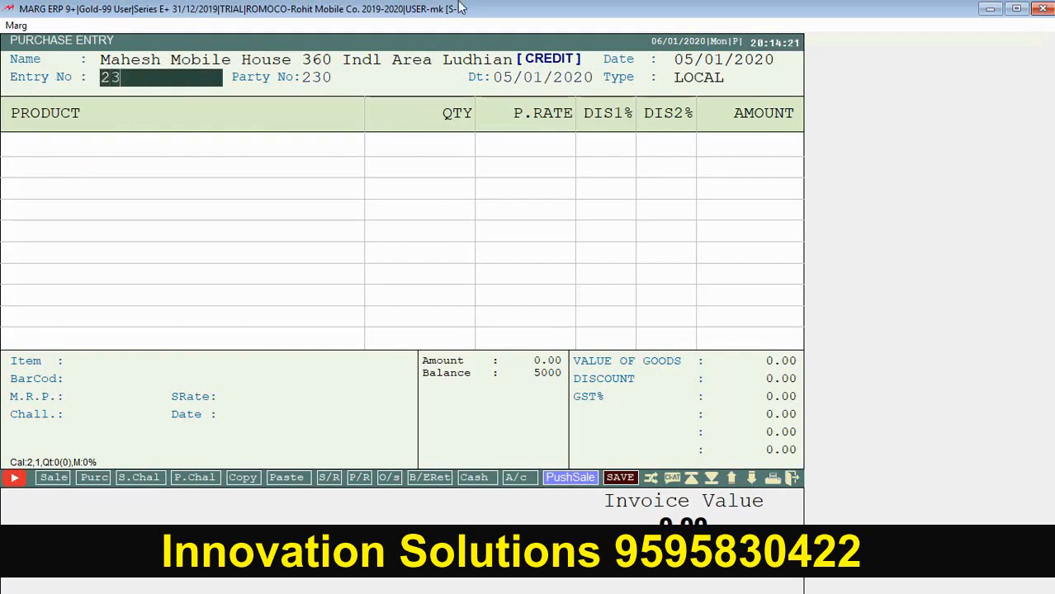
key(Return)
key(Return)
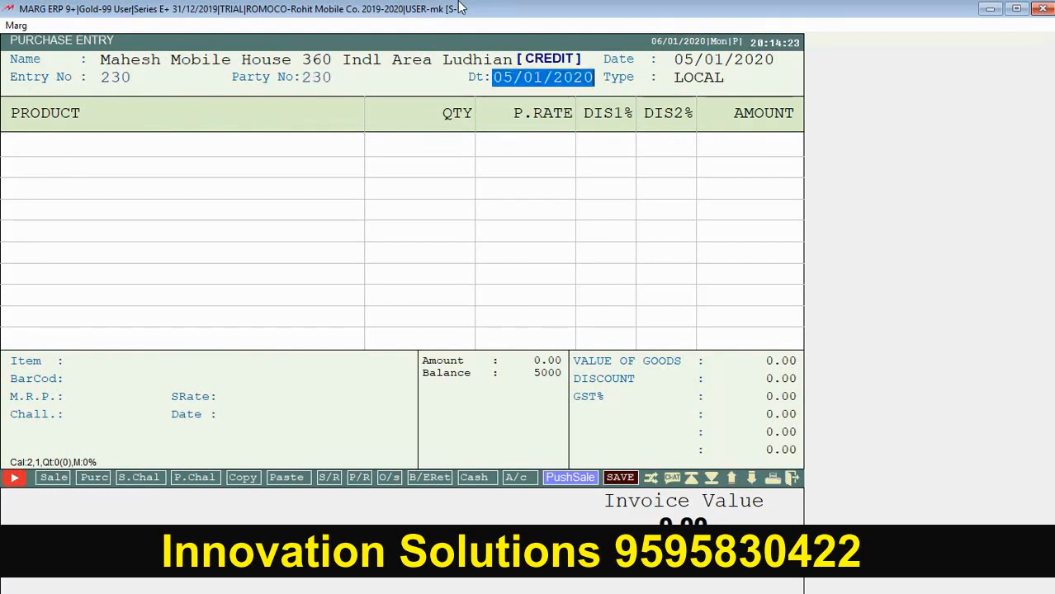
key(Return)
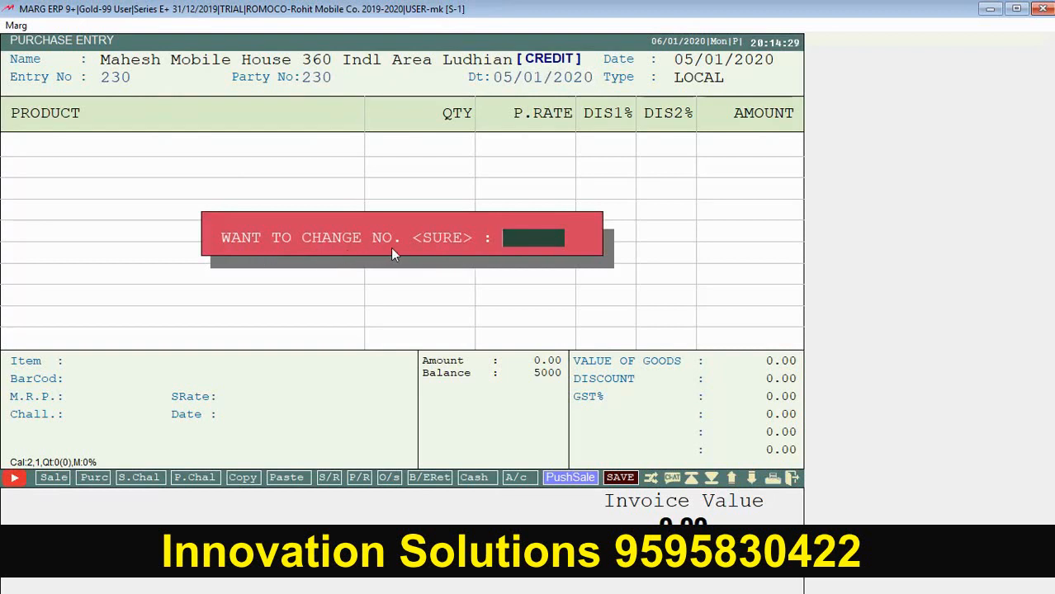
key(y)
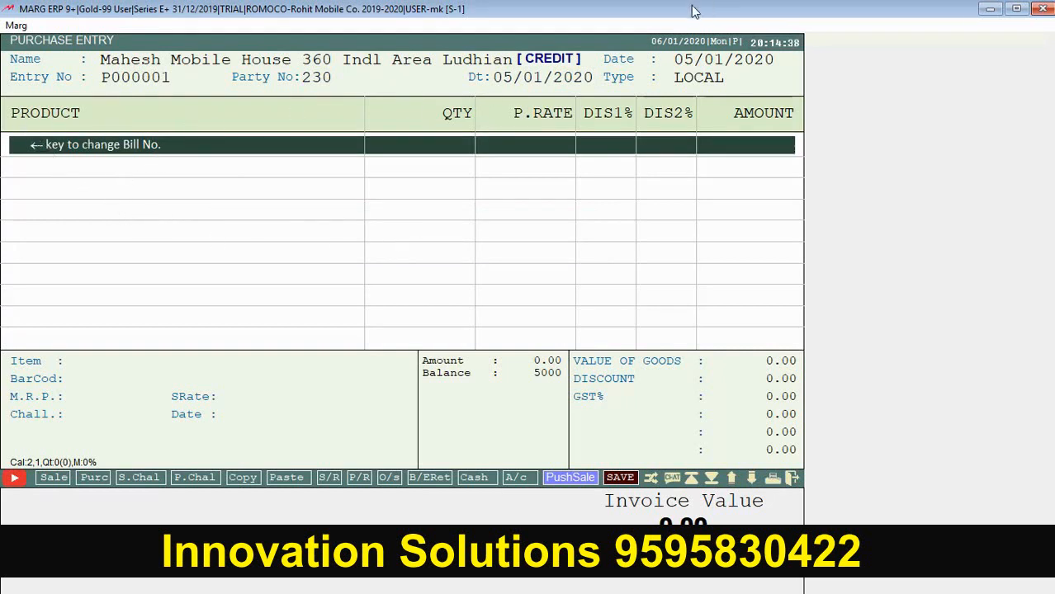
Add the item Nokia 3210 to the first product line of the purchase.
key(Return)
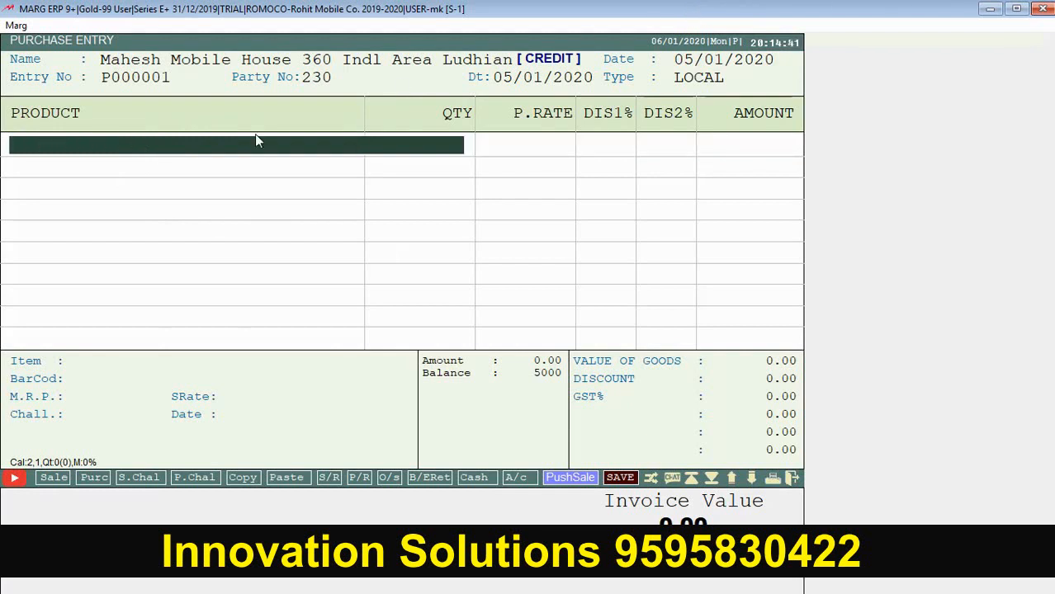
key(Return)
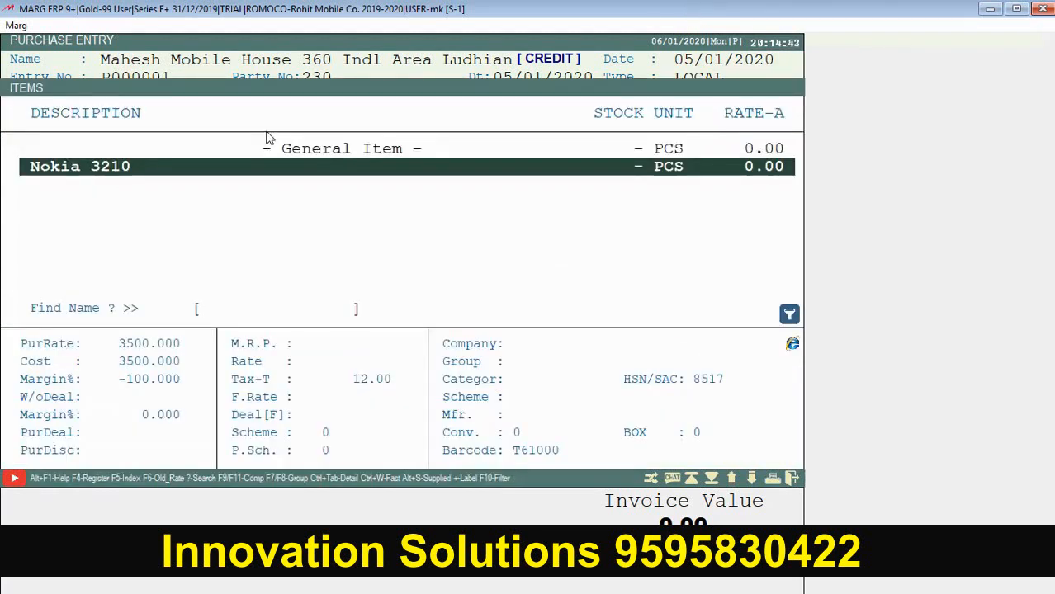
click(122, 146)
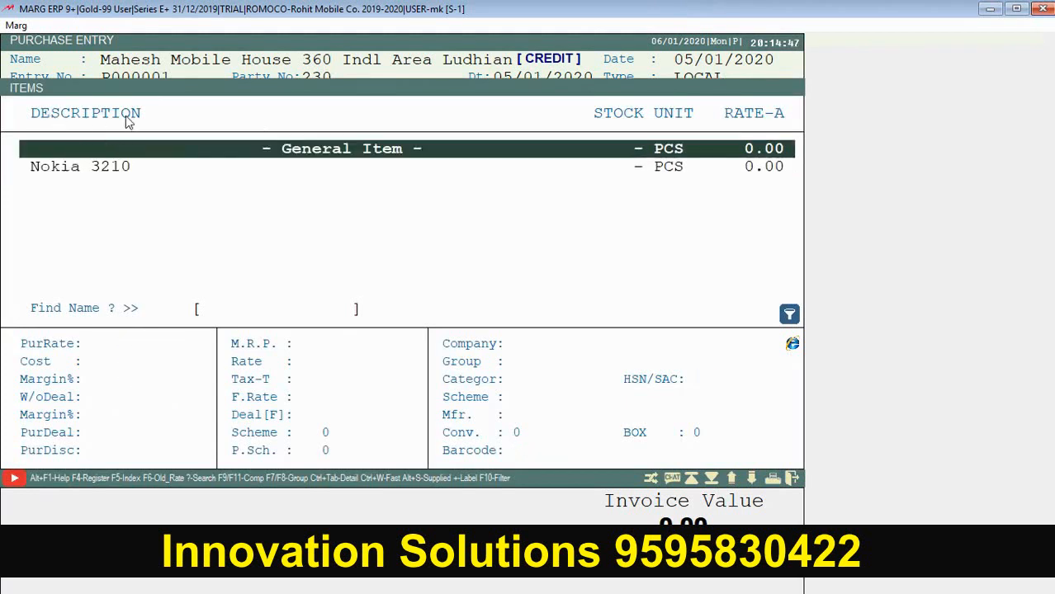
key(Down)
key(Up)
key(Down)
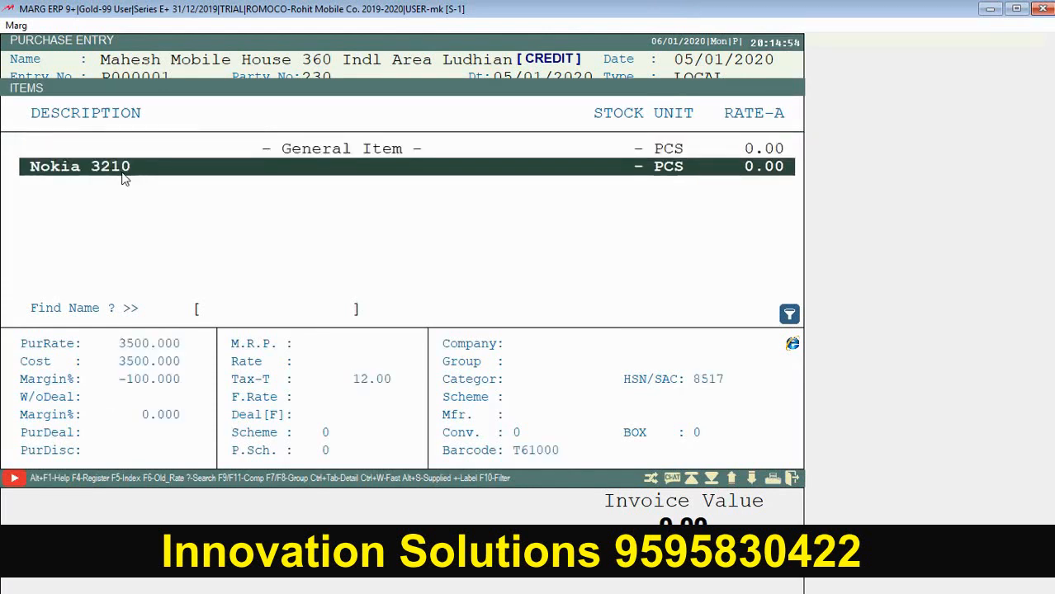
key(Return)
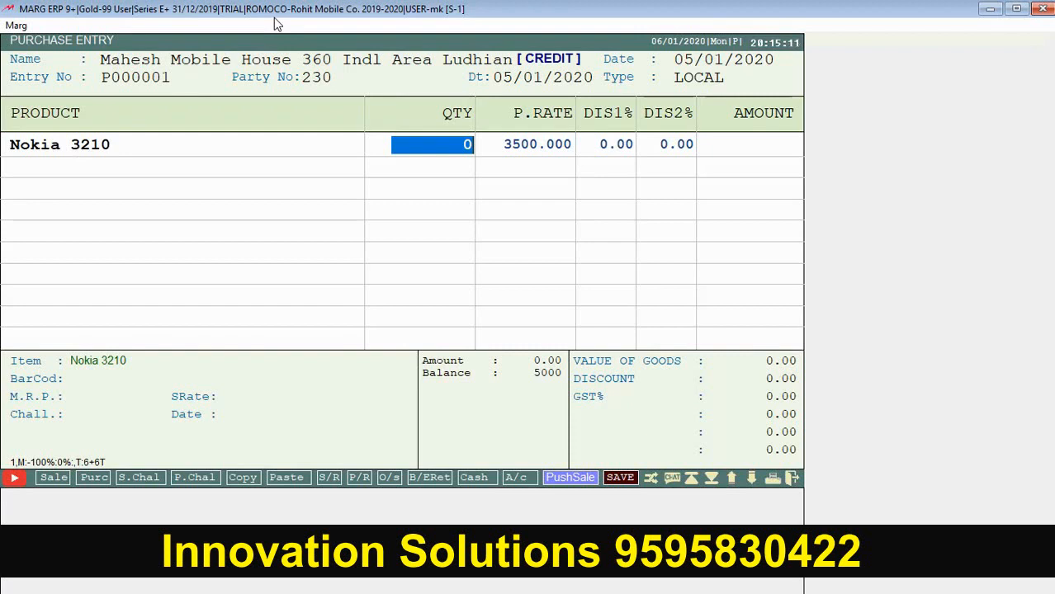
Enter quantity 3 and purchase rate 4000 for the Nokia 3210, leaving both discounts at zero.
text(3)
key(Return)
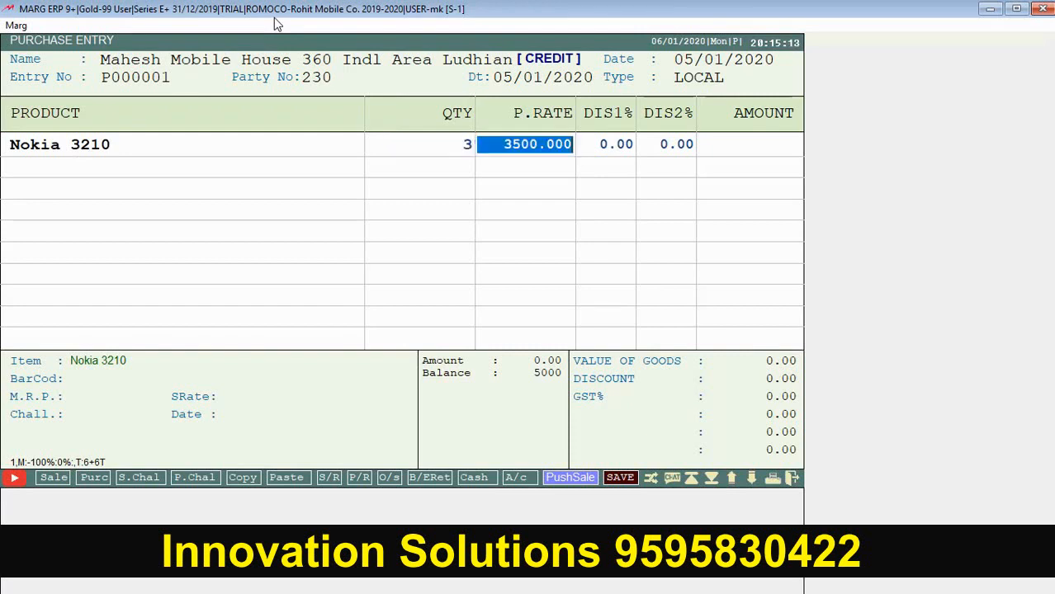
text(4000 .)
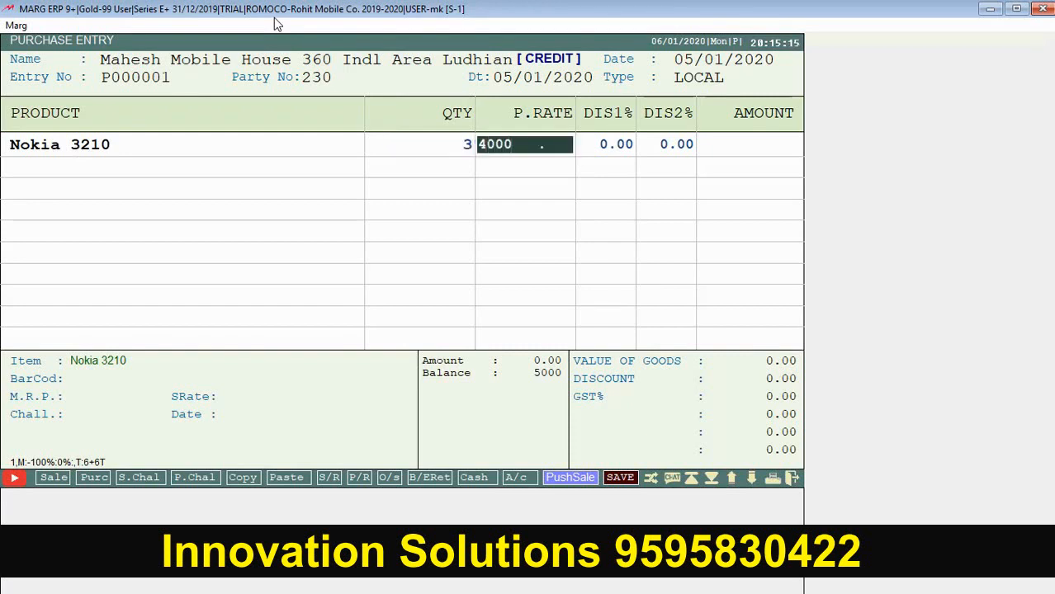
key(Return)
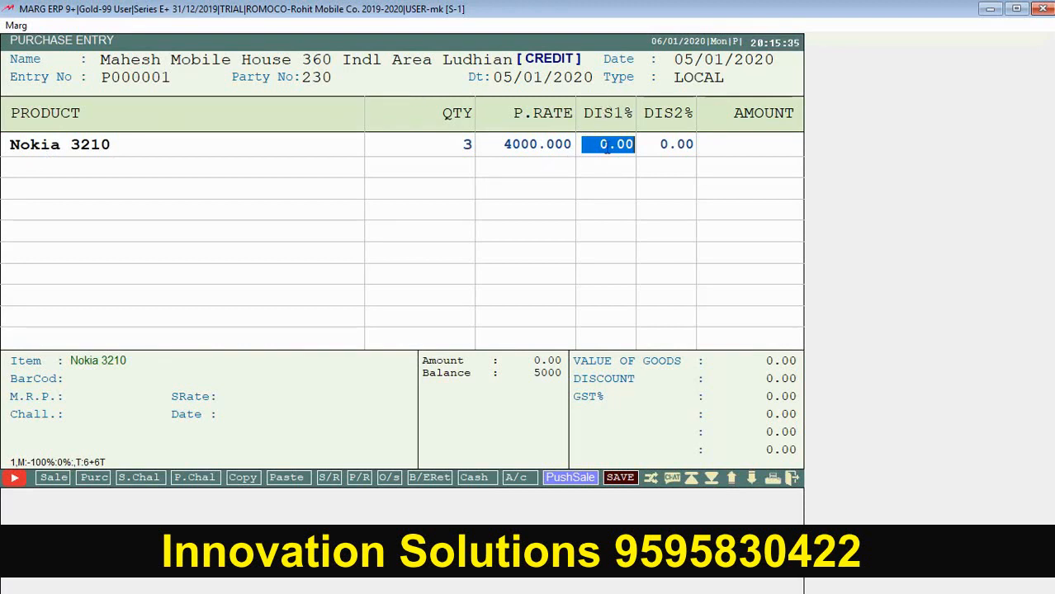
key(Return)
key(Return)
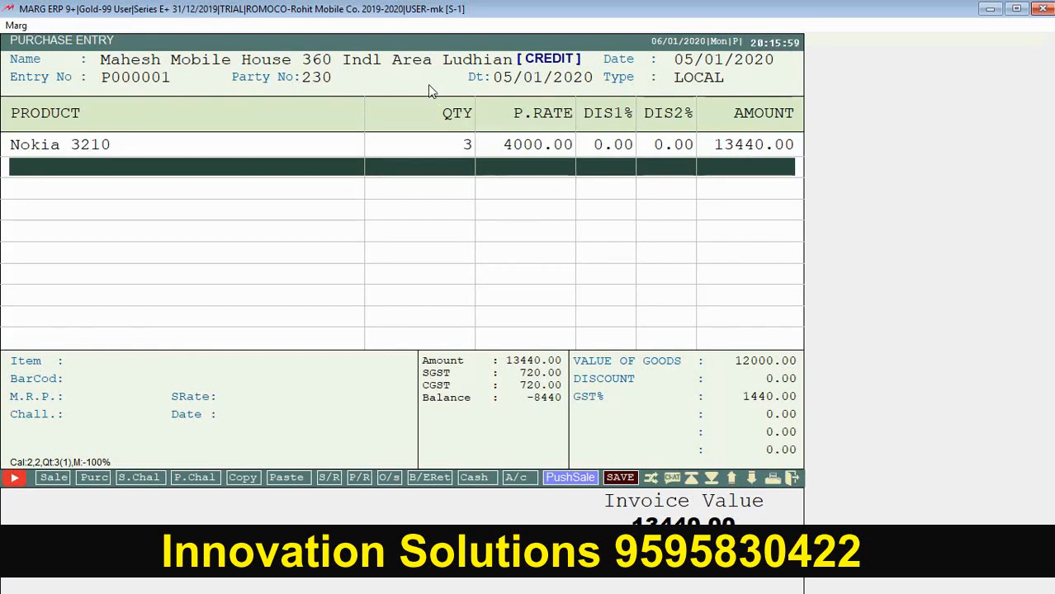
Finish the item entry and check the purchase's tax summary.
key(Escape)
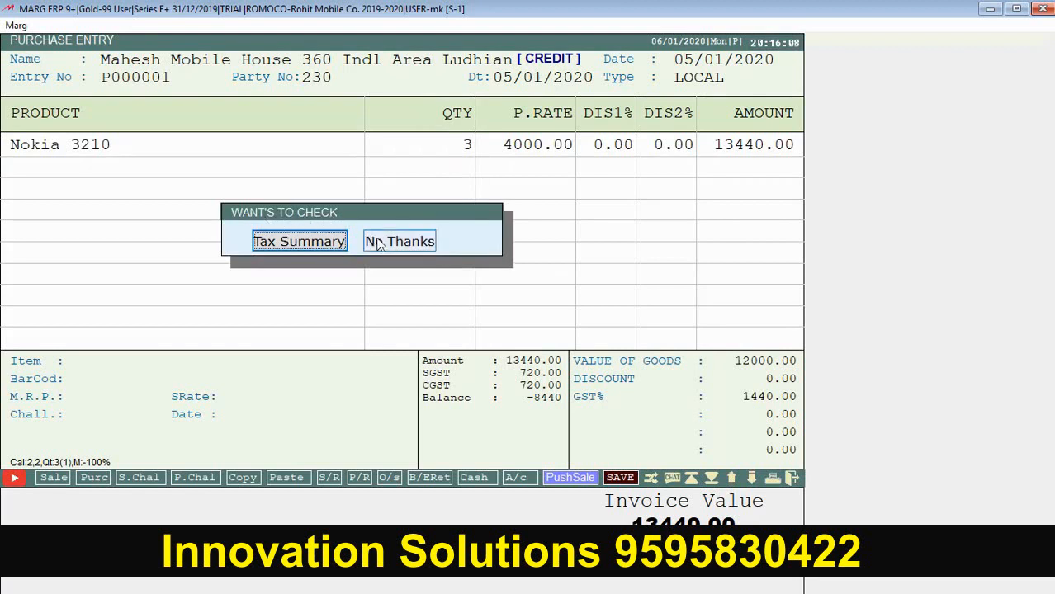
click(277, 243)
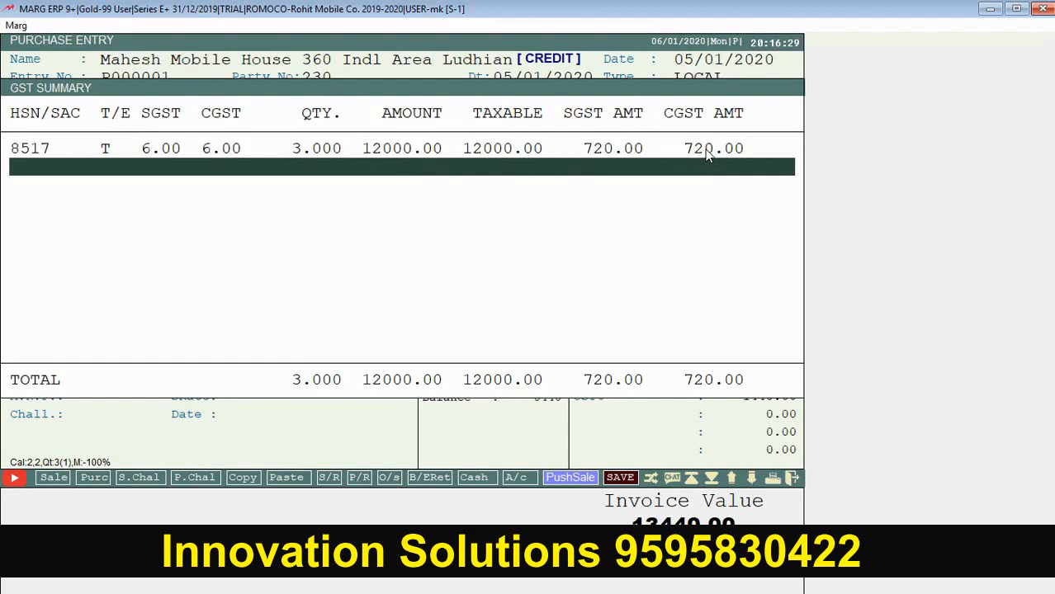
key(Return)
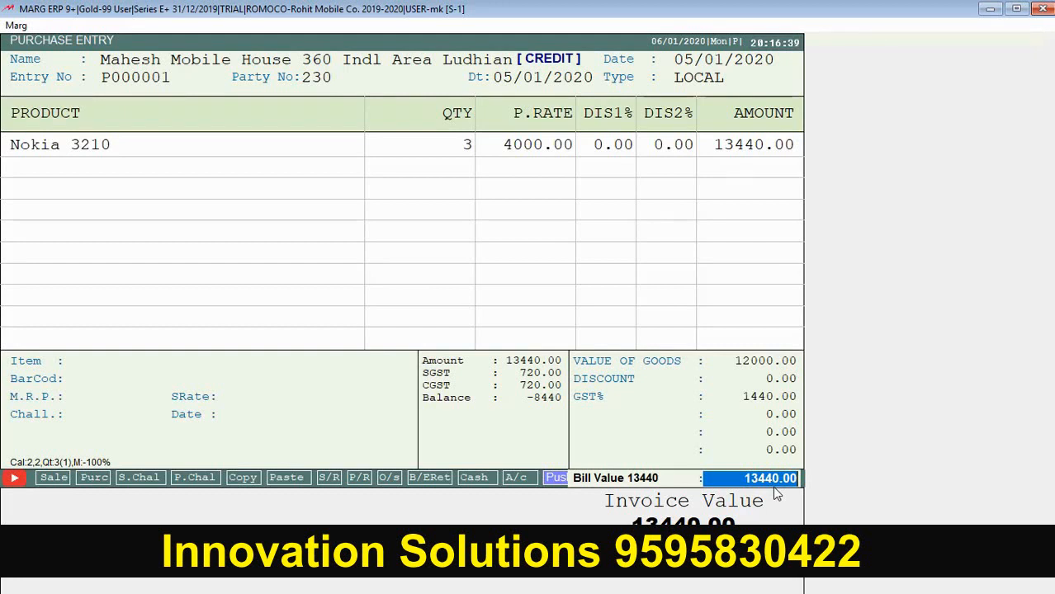
Accept the bill value with zero land cost and save the purchase bill without printing it.
key(Return)
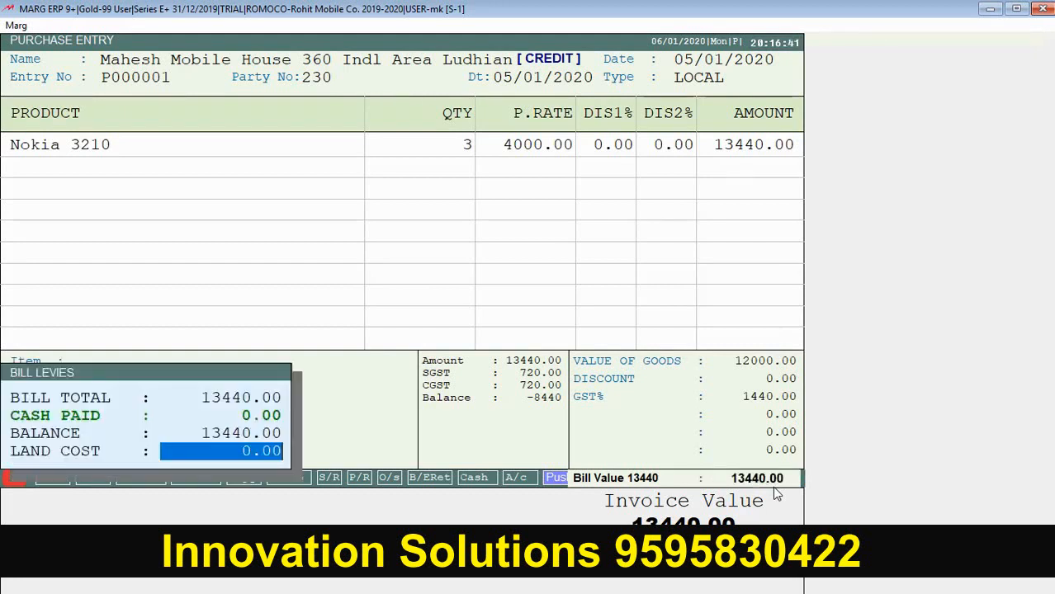
key(Return)
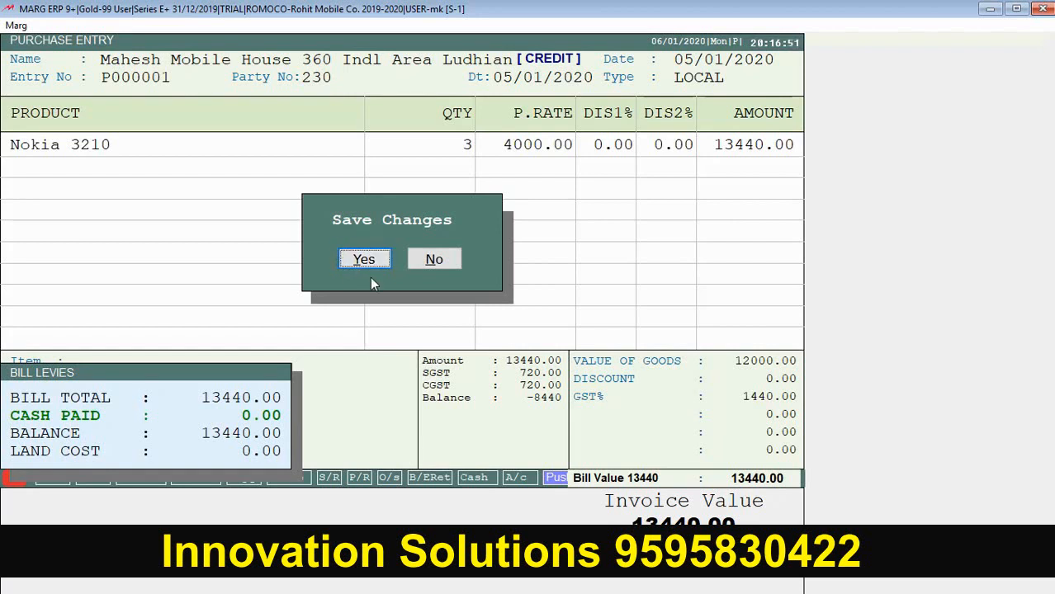
key(Return)
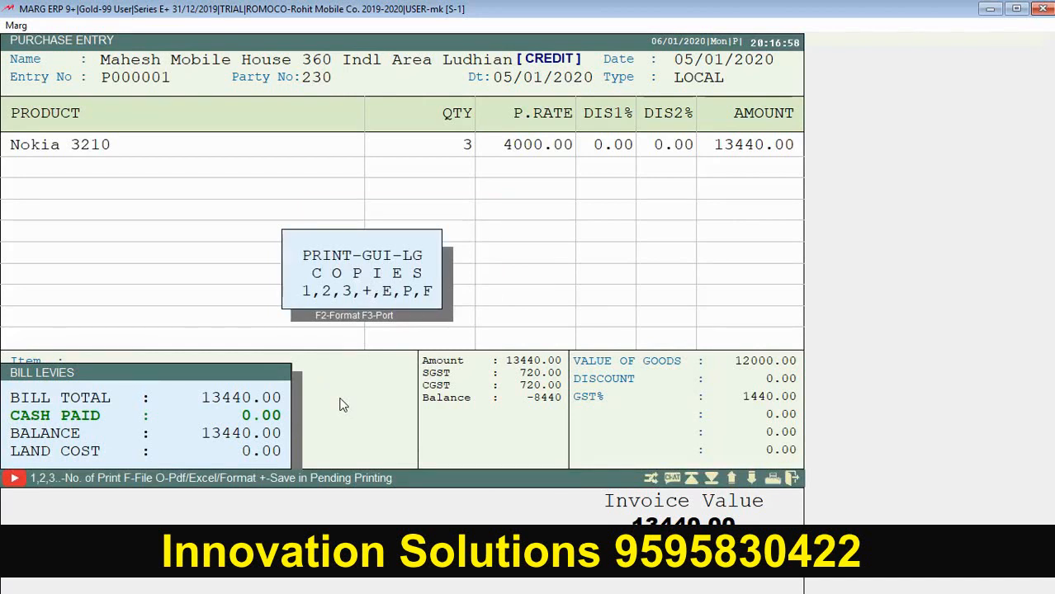
key(Escape)
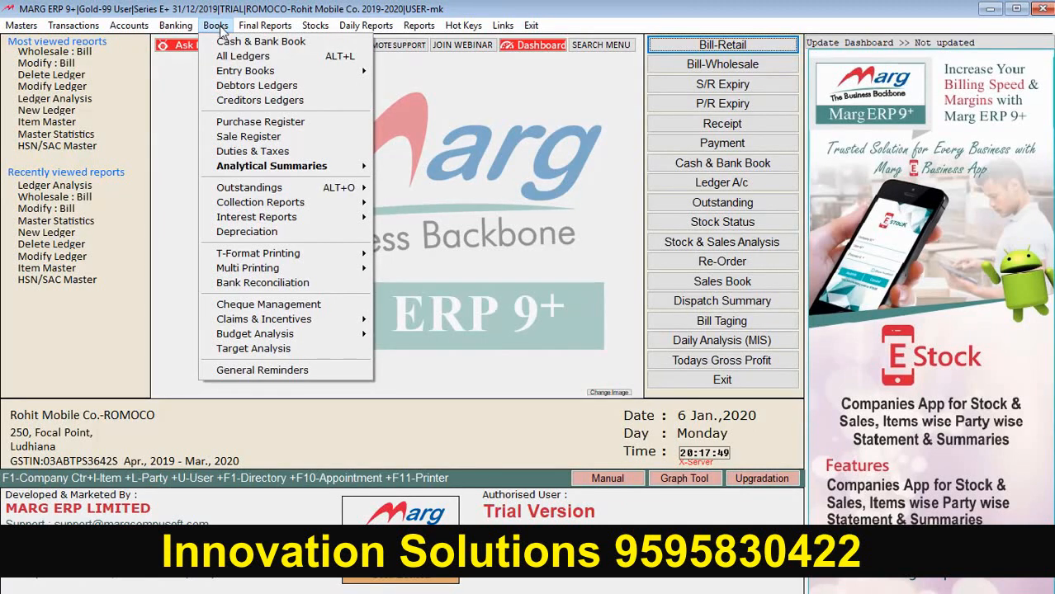
Review the Mahesh Mobile House ledger for 01/04/2019 to 05/01/2020 from the list of all ledgers.
click(338, 58)
click(373, 117)
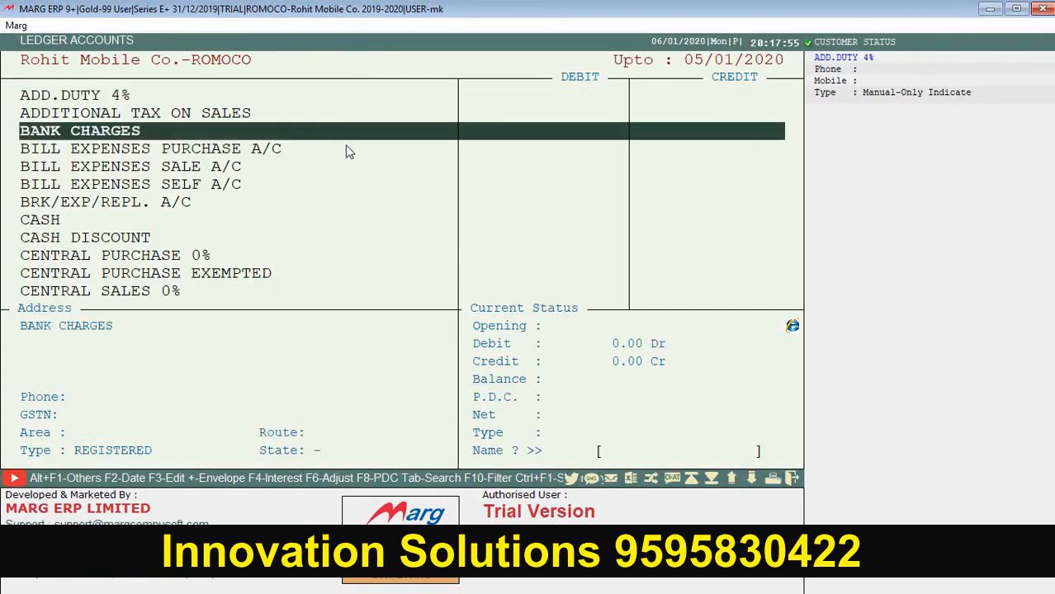
text(MAH)
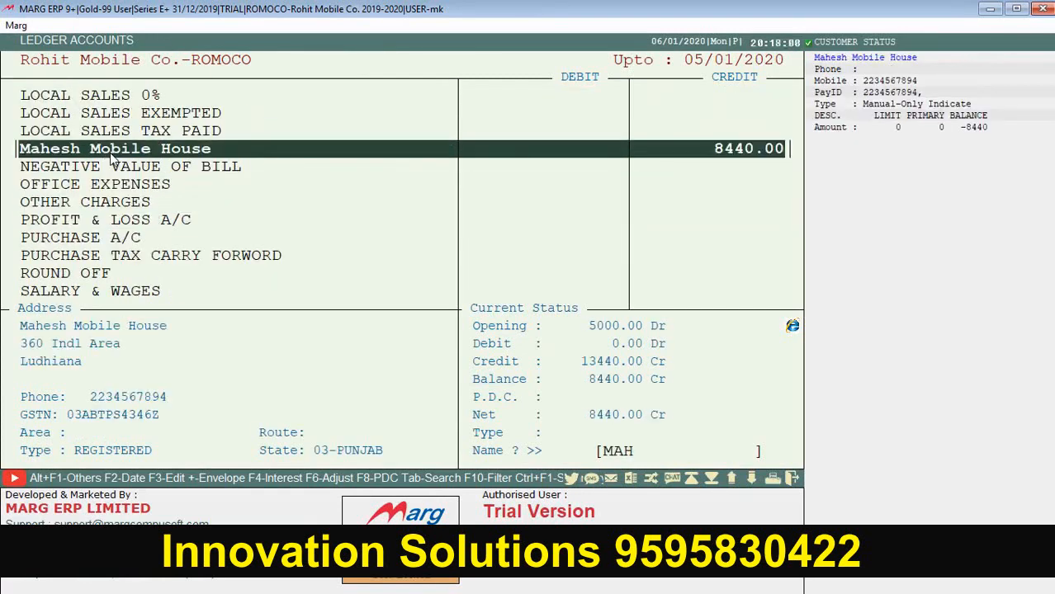
key(Return)
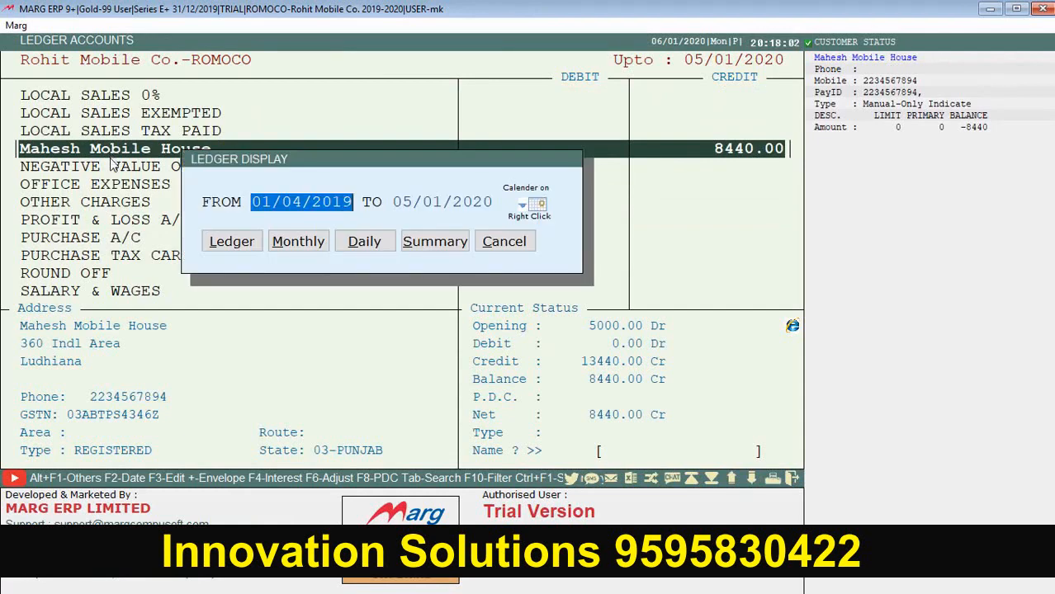
key(Return)
key(Return)
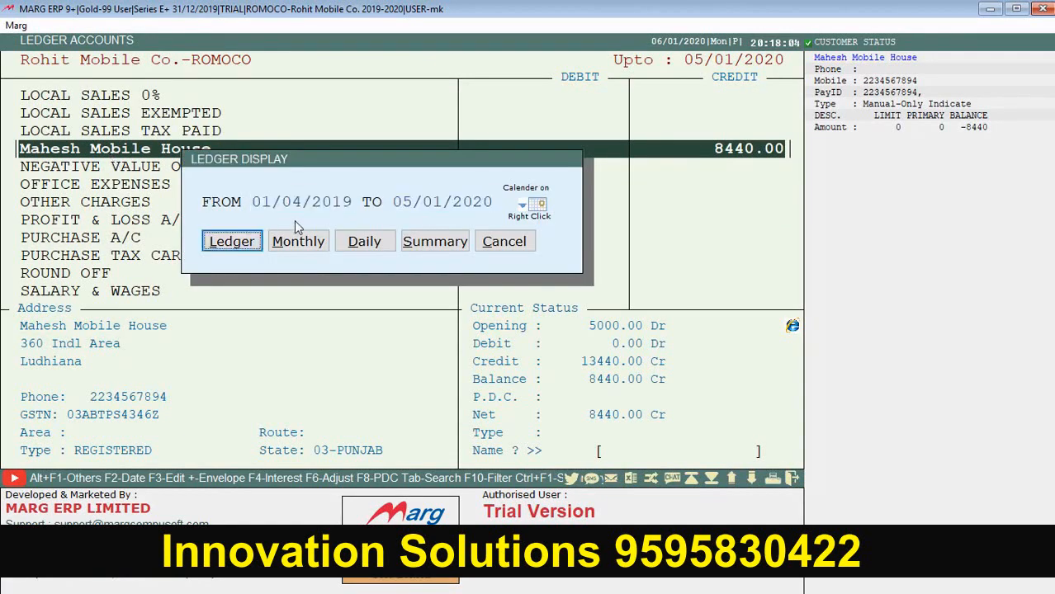
key(Return)
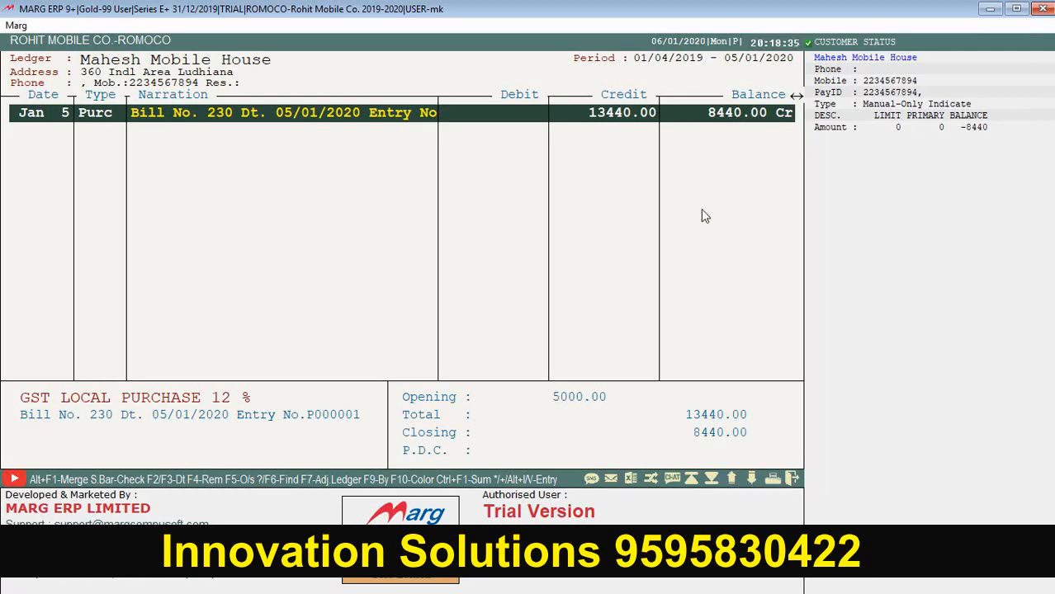
key(Escape)
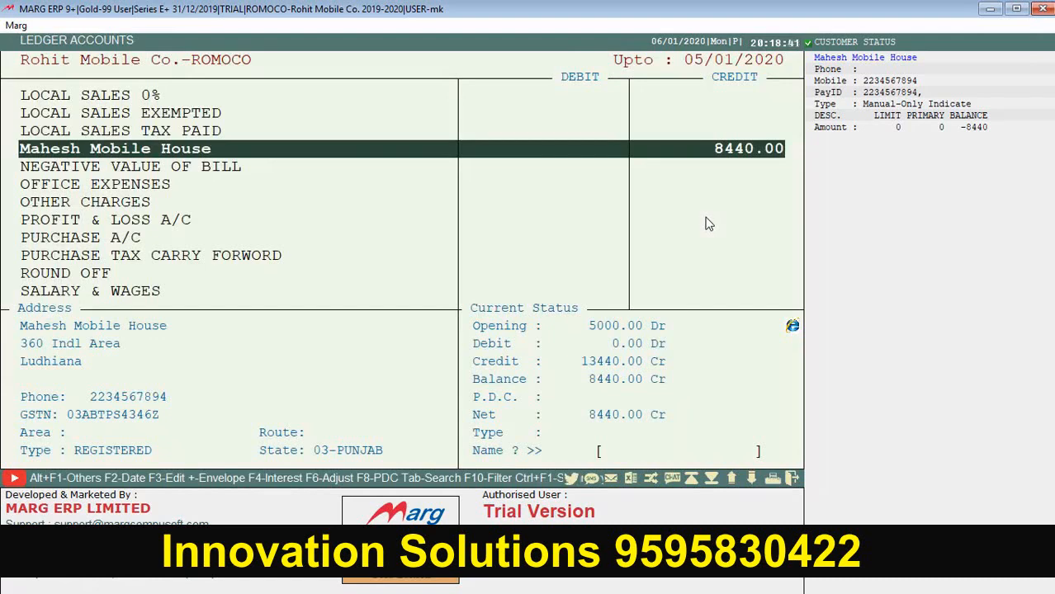
Search the ledger accounts for the purchase ledger and locate GST LOCAL PURCHASE 12 % among the GST accounts.
text(PURCA)
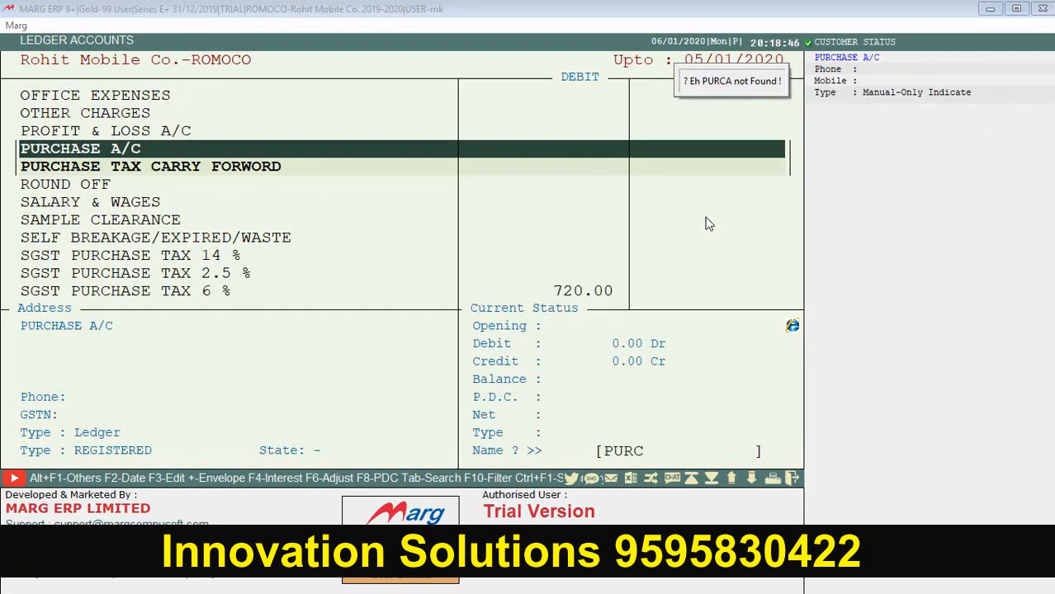
key(Return)
text(GST)
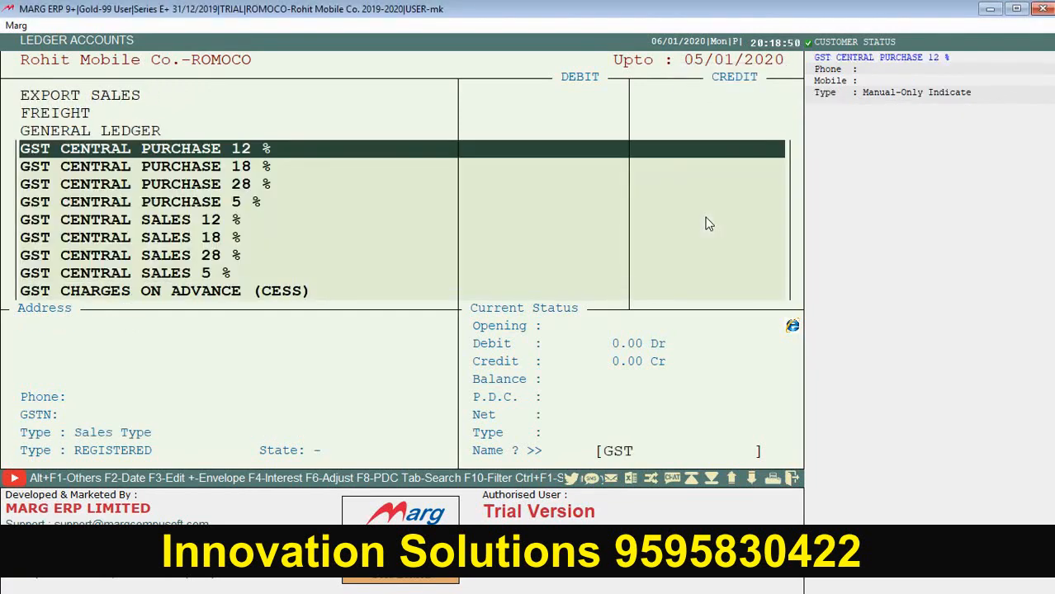
key(Down)
key(Down)
key(Down)
key(Down)
key(Down)
key(Down)
key(Down)
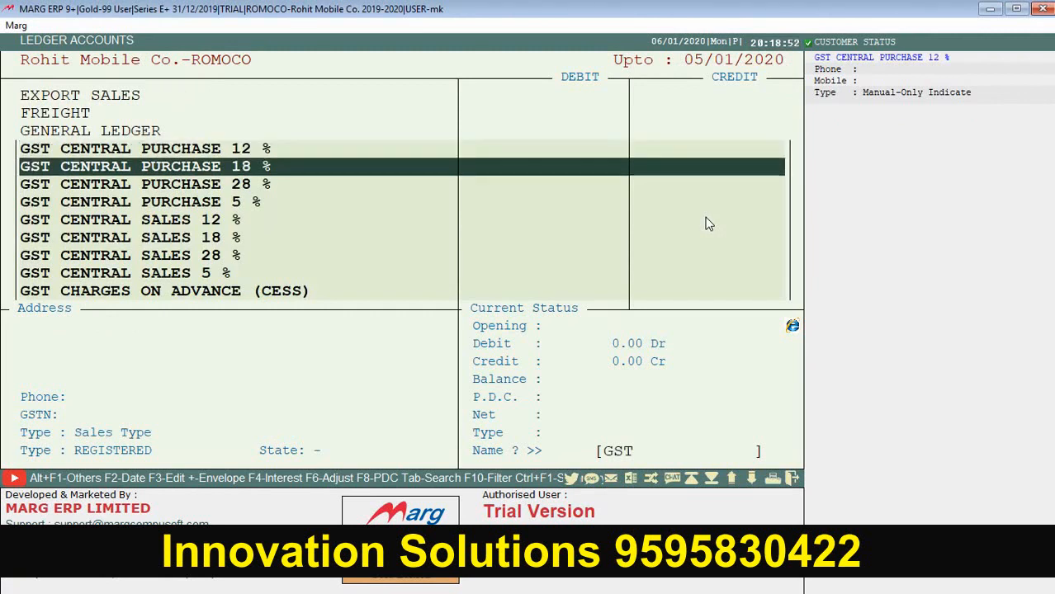
key(Down)
key(Down)
key(Down)
key(Down)
key(Down)
key(Down)
key(Down)
key(Down)
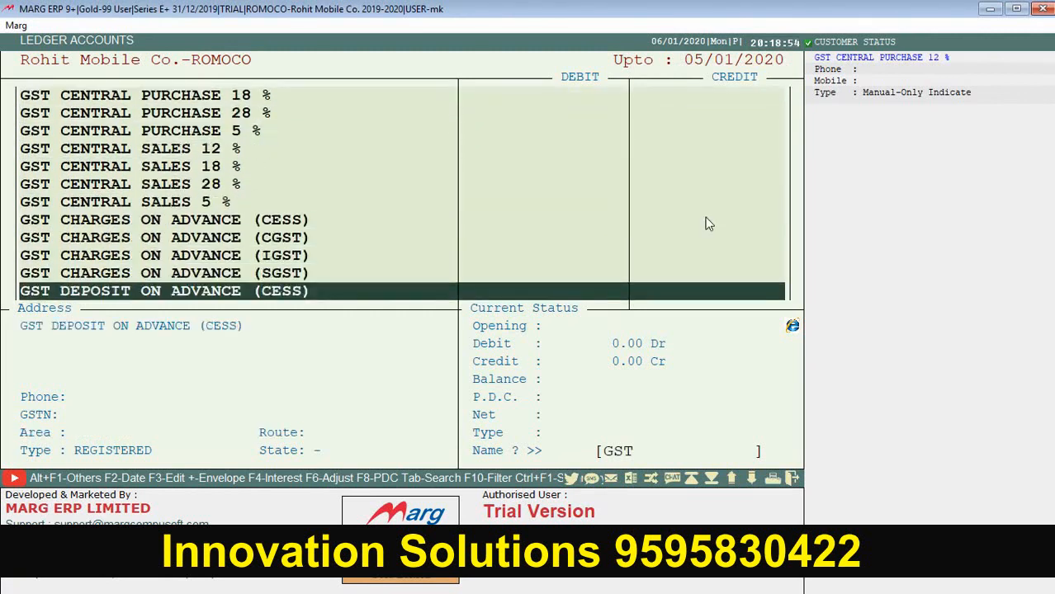
key(Down)
key(Down)
key(Down)
key(Down)
key(Down)
key(Down)
key(Down)
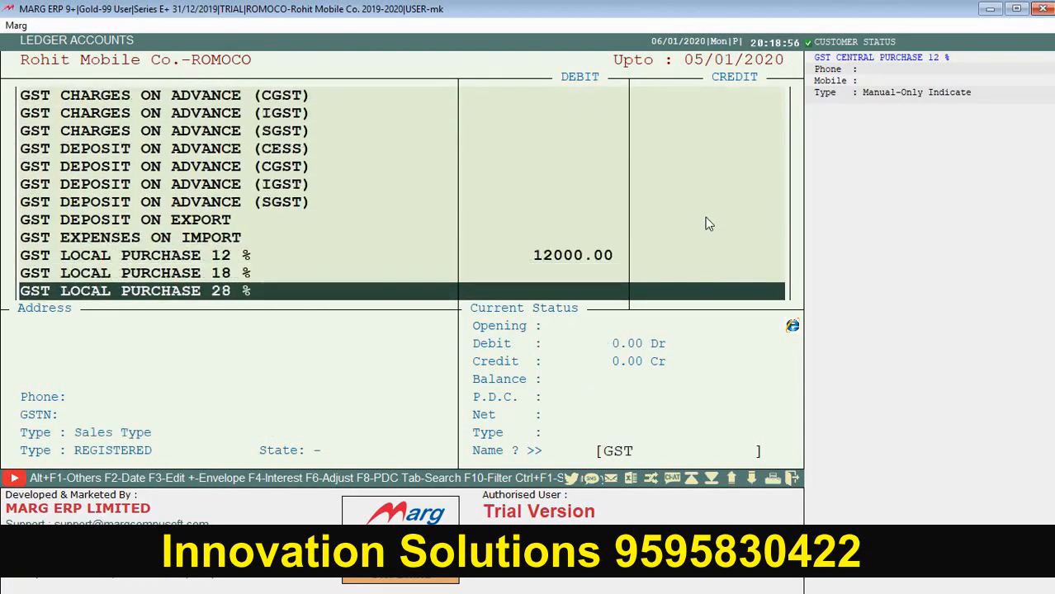
key(Down)
key(Up)
key(Up)
key(Up)
key(Up)
key(Up)
key(Up)
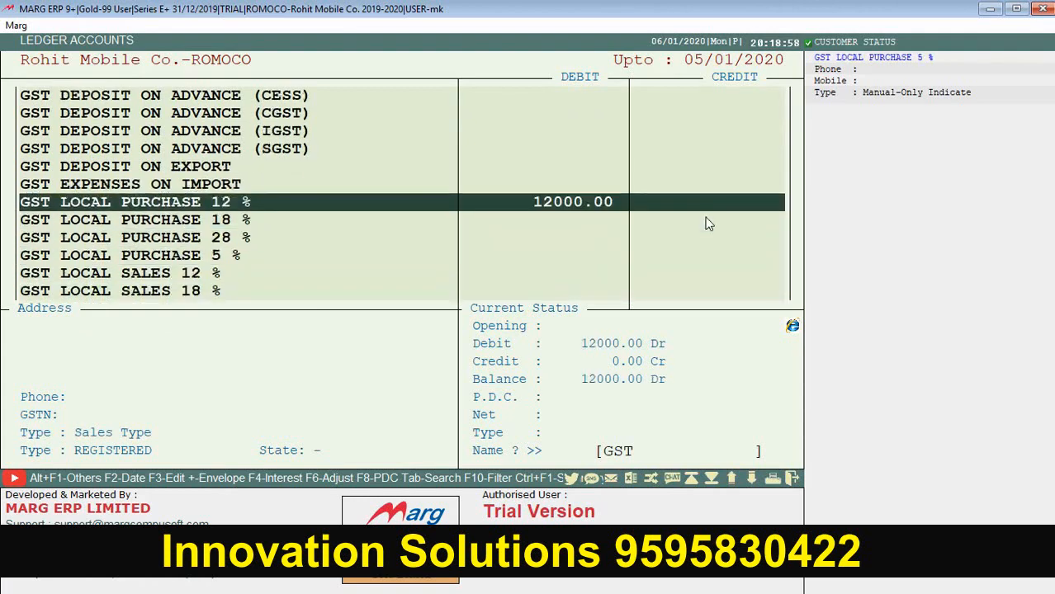
key(Down)
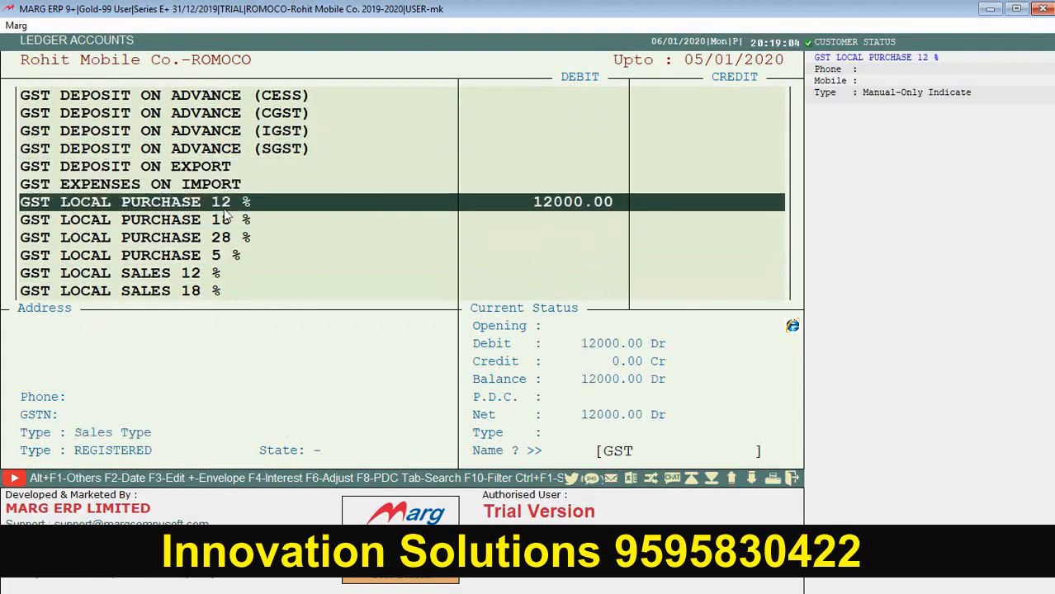
Review the GST LOCAL PURCHASE 12 % ledger for 01/04/2019 to 05/01/2020 and return to the account list.
key(Return)
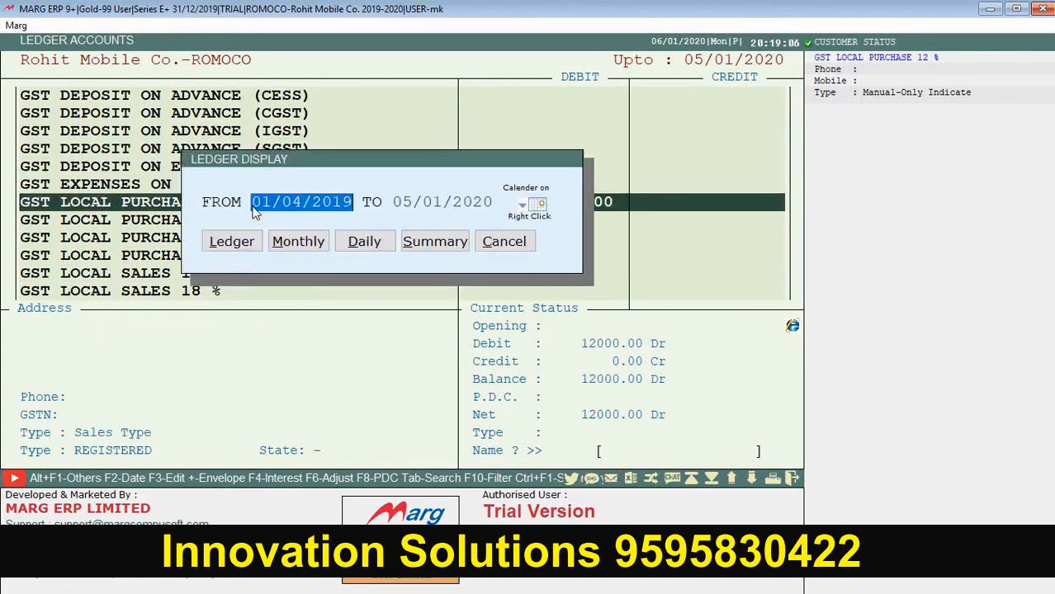
key(Return)
key(Return)
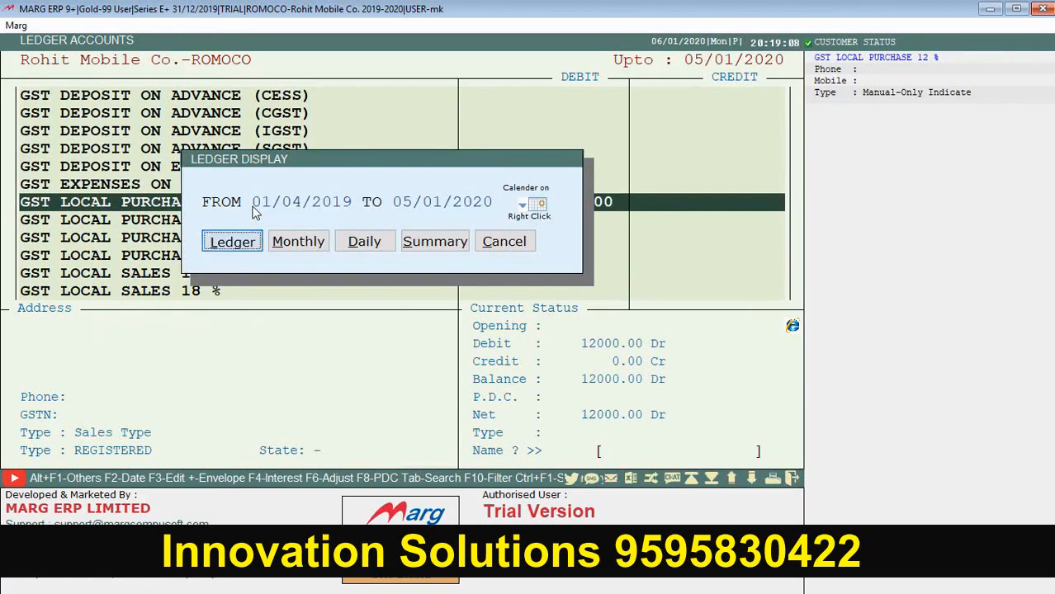
key(Return)
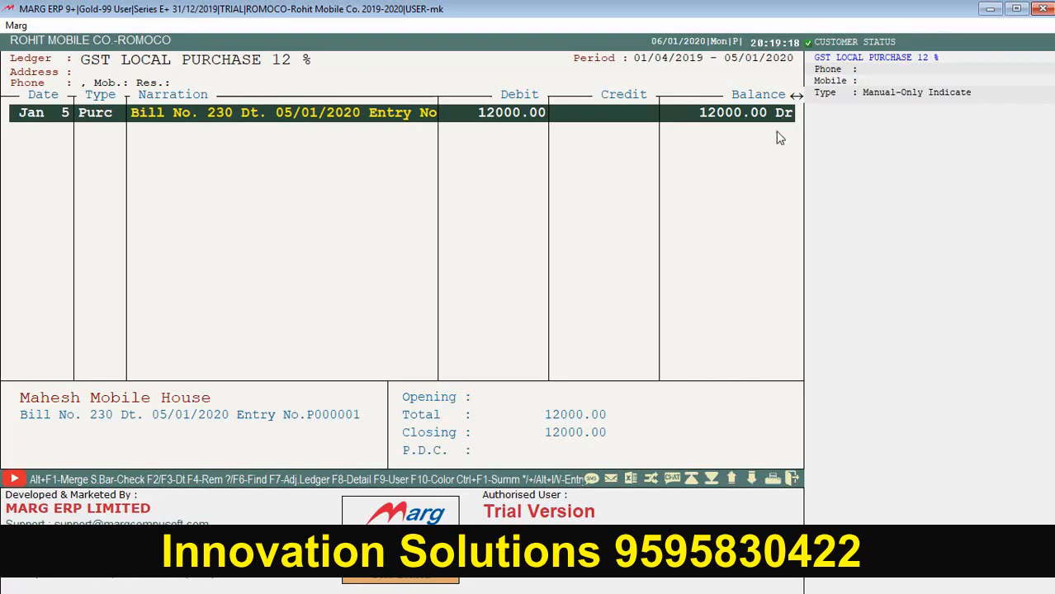
key(Escape)
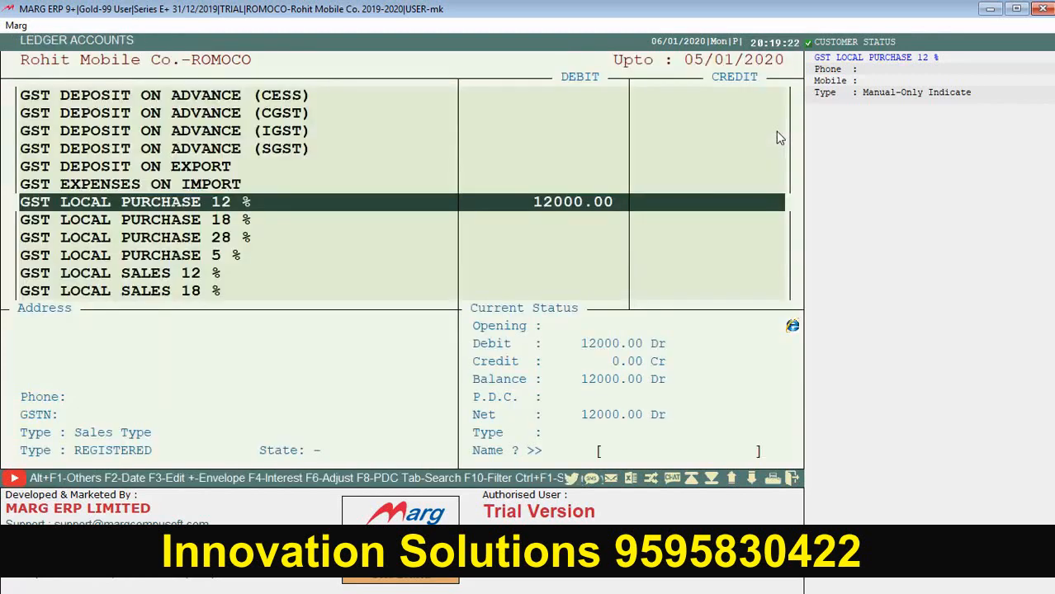
Search the ledger accounts for the CGST purchase tax ledgers.
text(CGST)
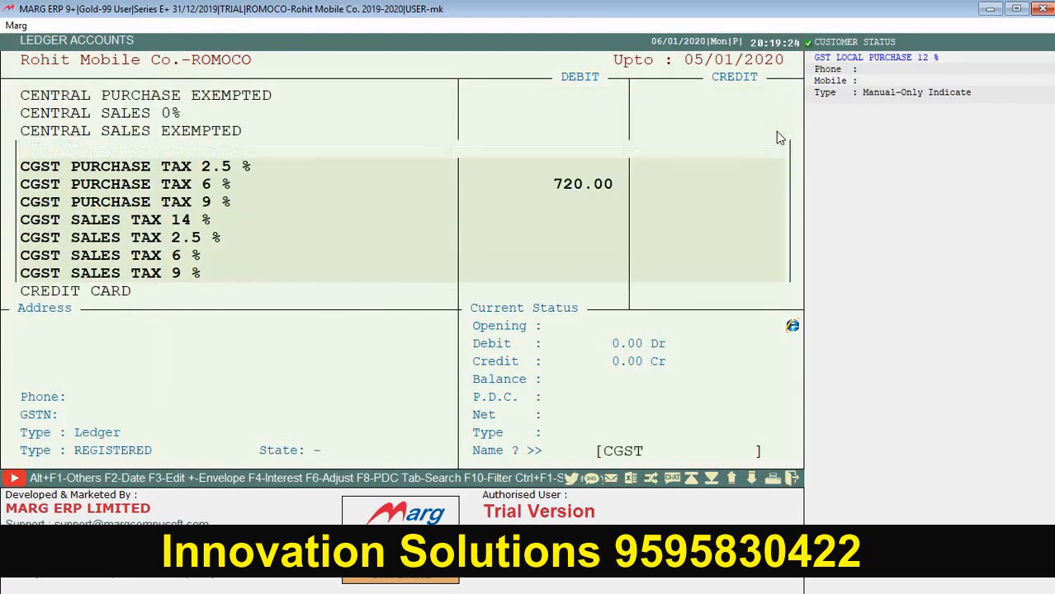